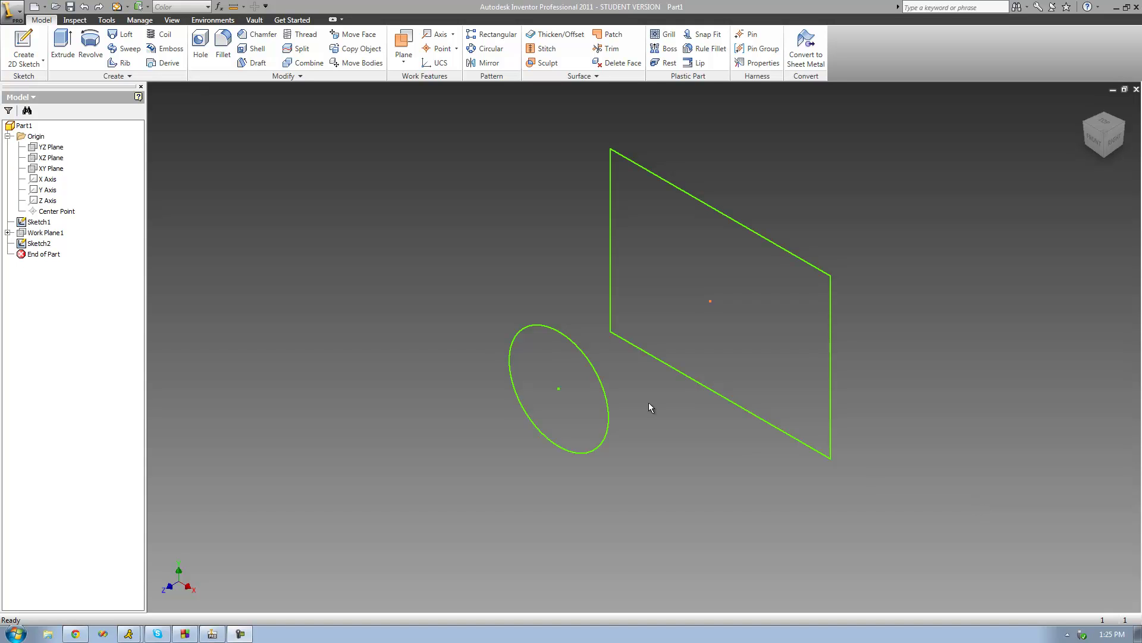
Start a loft with the rectangle and circle sketches as sections and show its transition mapping.
left_click(121, 33)
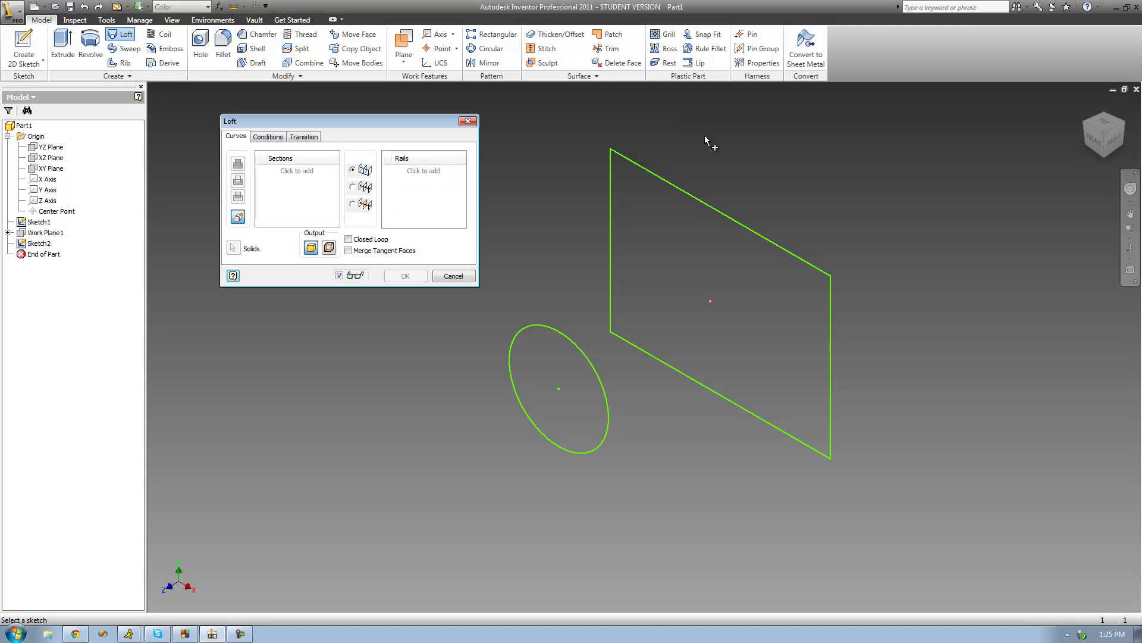
left_click(693, 195)
left_click(572, 342)
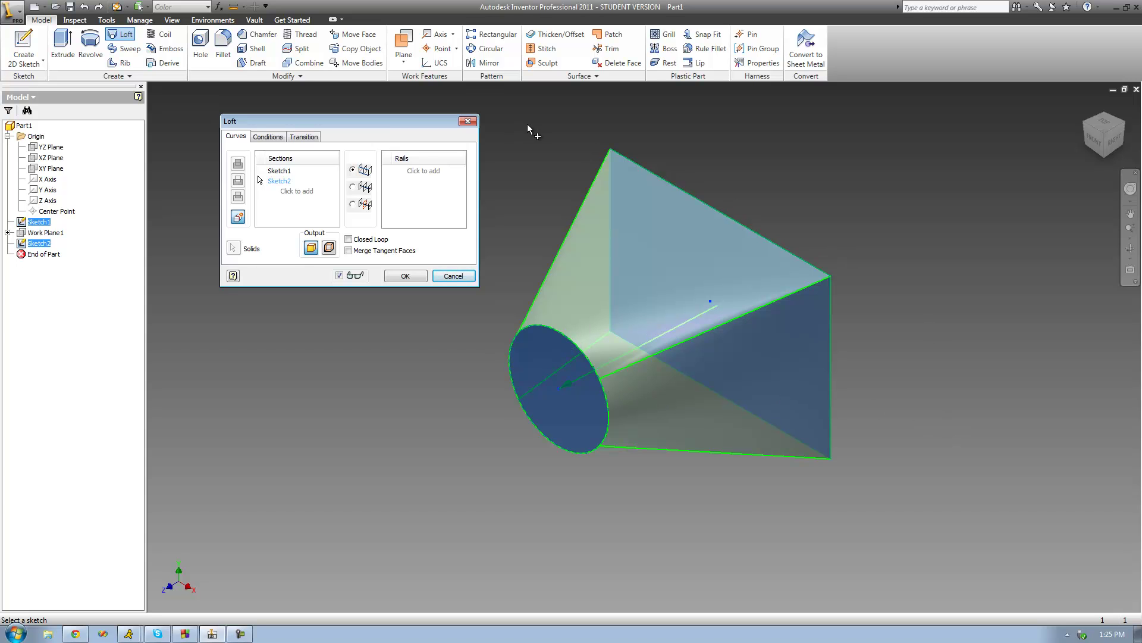
left_click(309, 140)
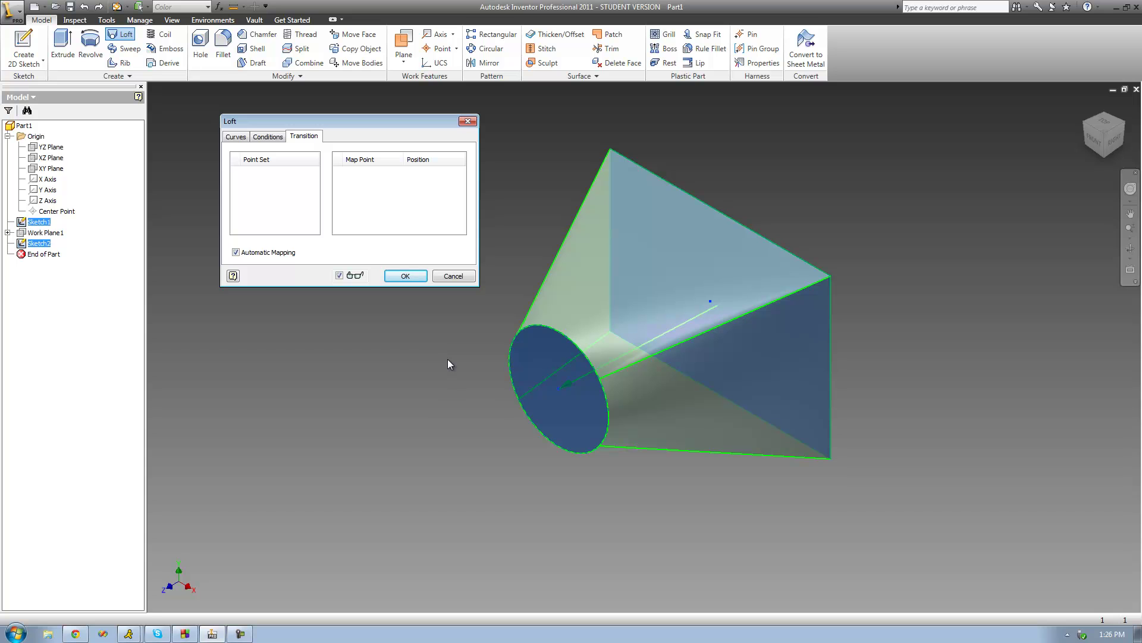
Turn off automatic mapping, shift Set 1's circle point, and remap Set 2 to the rectangle corner at 0.186386.
left_click(277, 255)
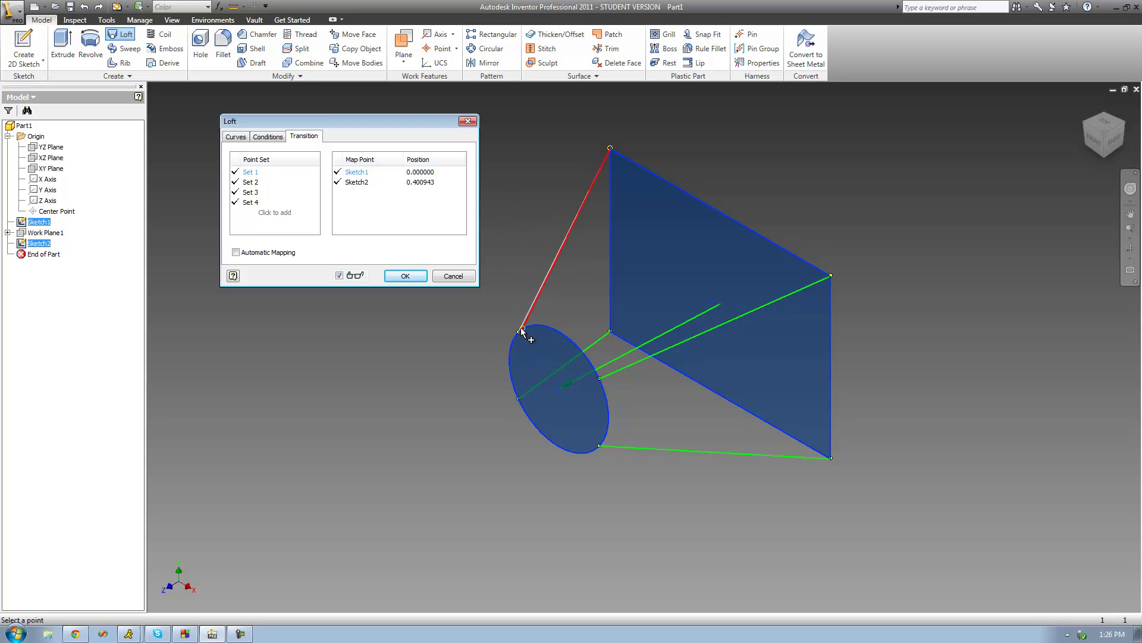
mouse_move(553, 329)
left_mouse_down()
mouse_move(519, 333)
mouse_move(548, 328)
left_mouse_up()
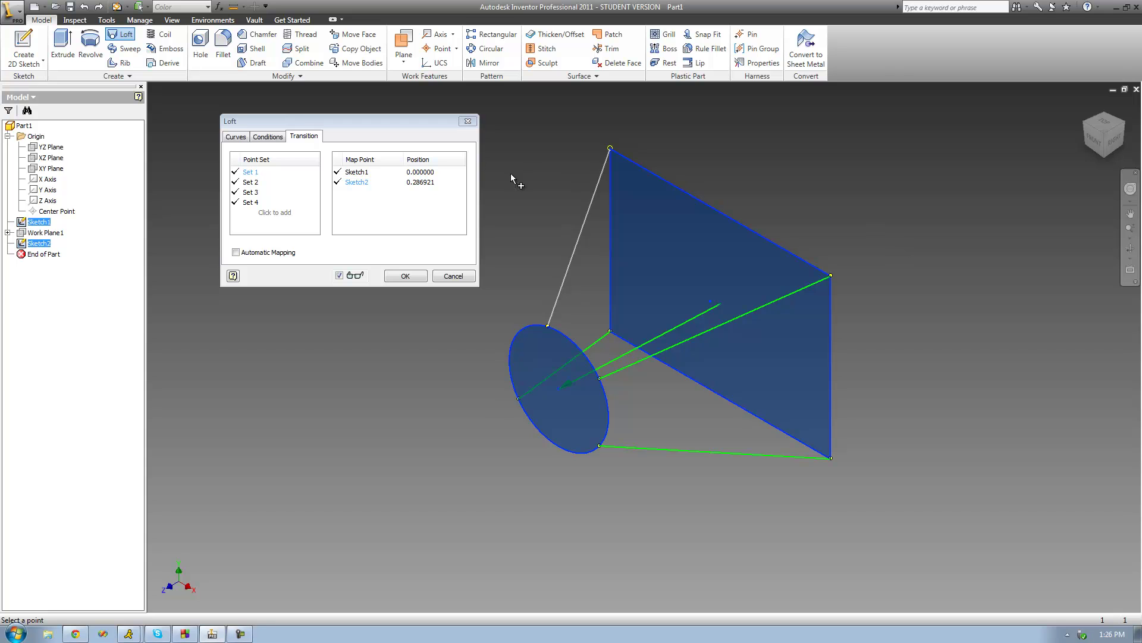
left_click(250, 182)
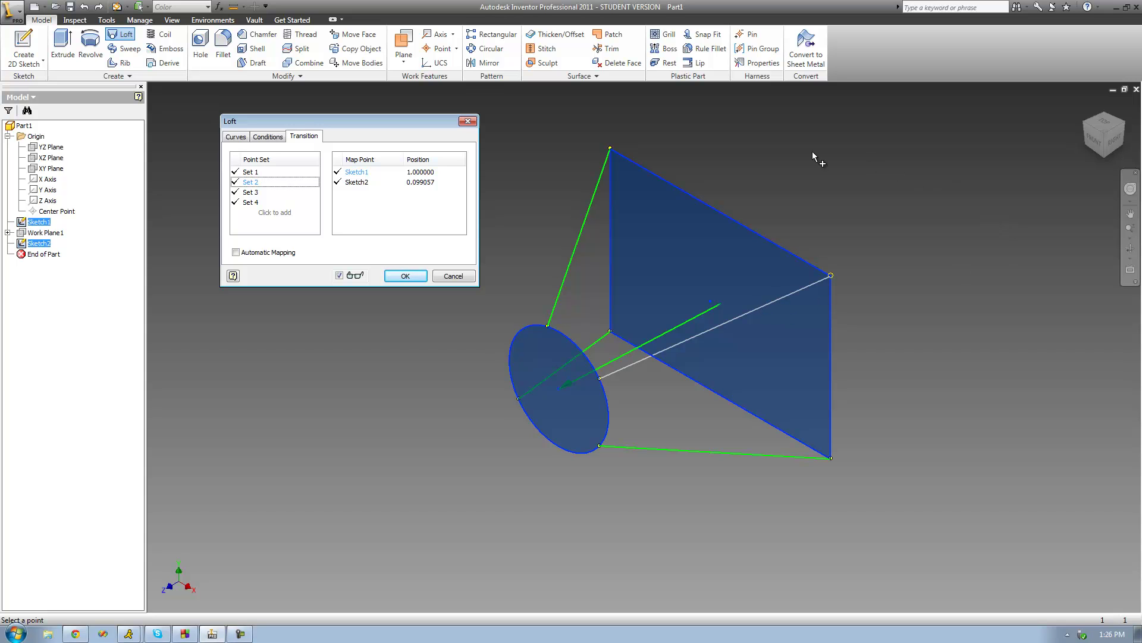
left_click(831, 275)
left_click(579, 345)
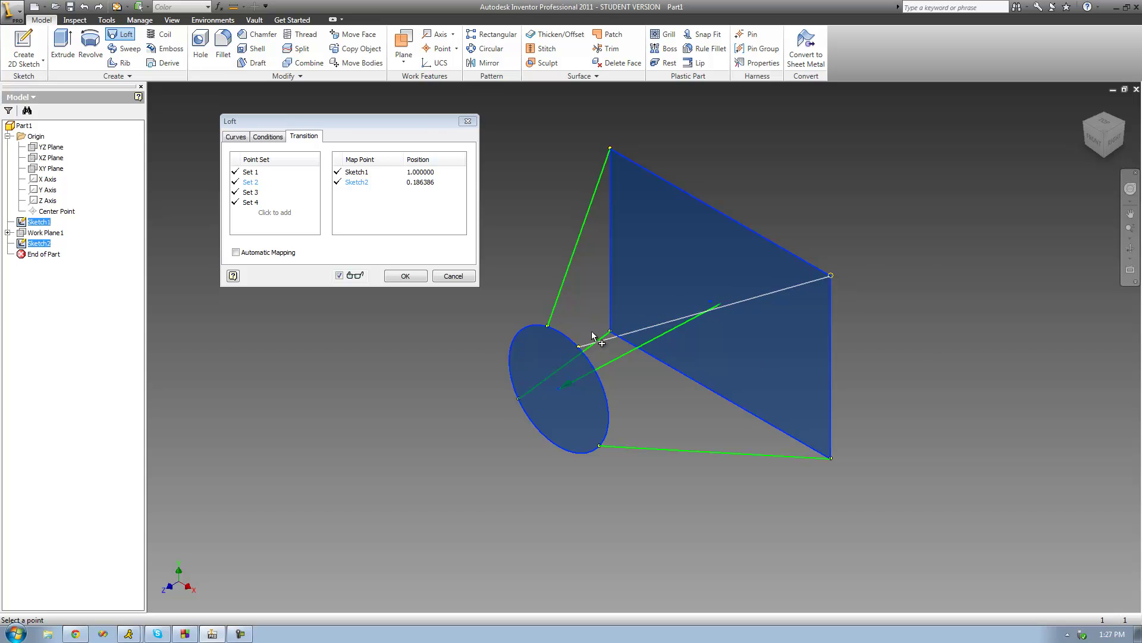
left_click_drag(418, 118, 417, 105)
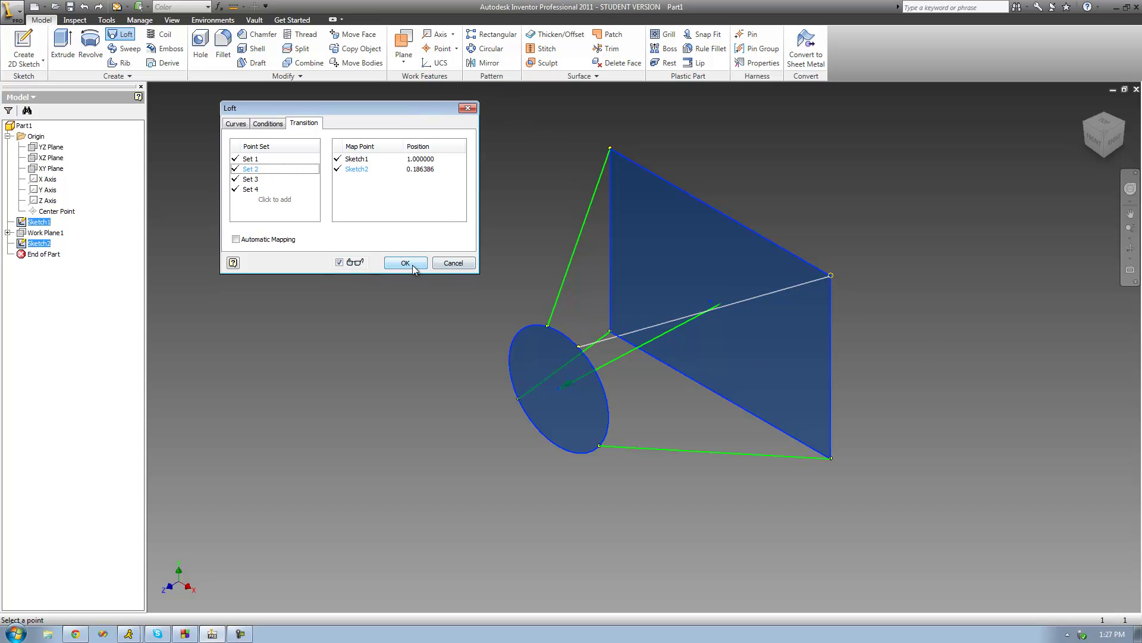
Create the twisted loft solid and orbit the view to inspect it.
key("Return")
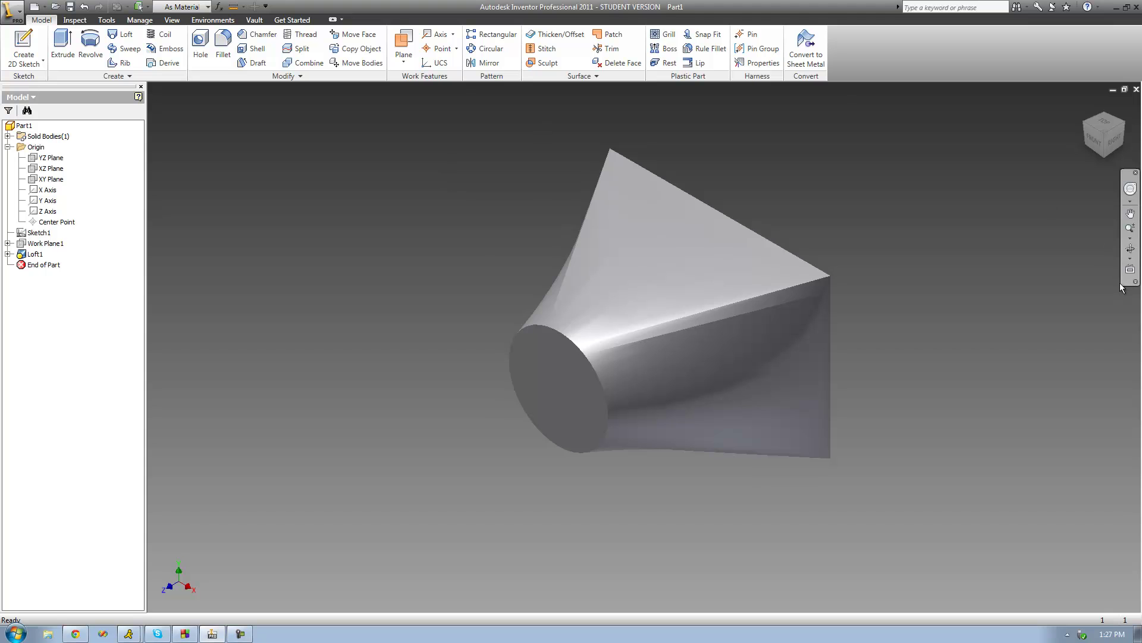
left_click(1131, 248)
left_click_drag(581, 332, 629, 332)
key("Escape")
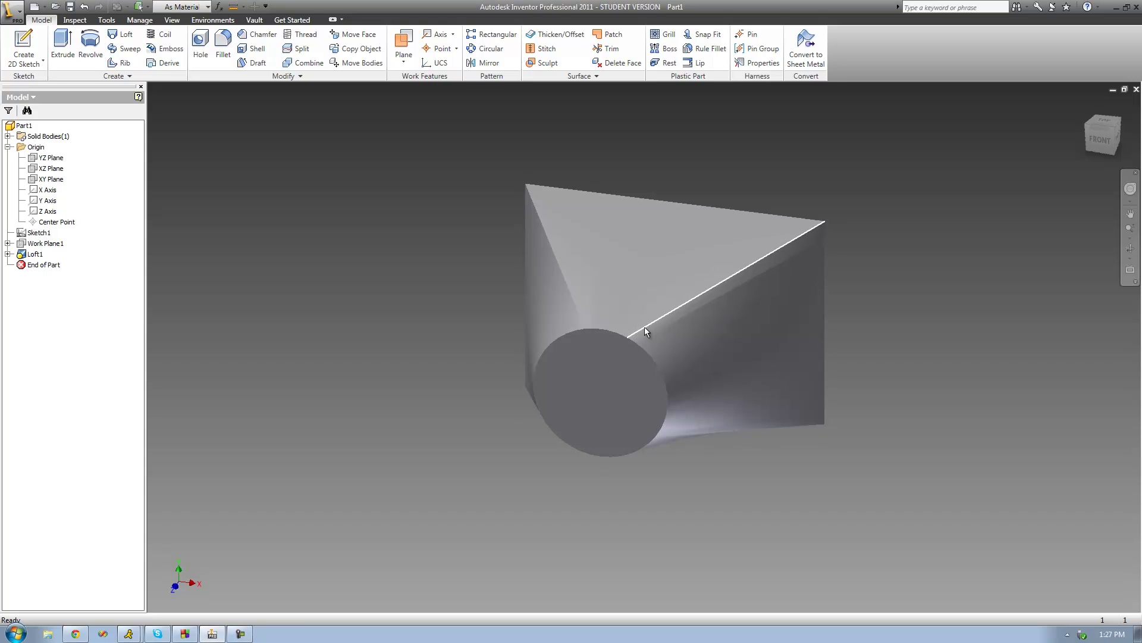
Orbit the loft once more, then undo it back to the bare sketches.
left_click(1131, 248)
left_click_drag(706, 312, 684, 247)
right_click(684, 245)
left_click(717, 252)
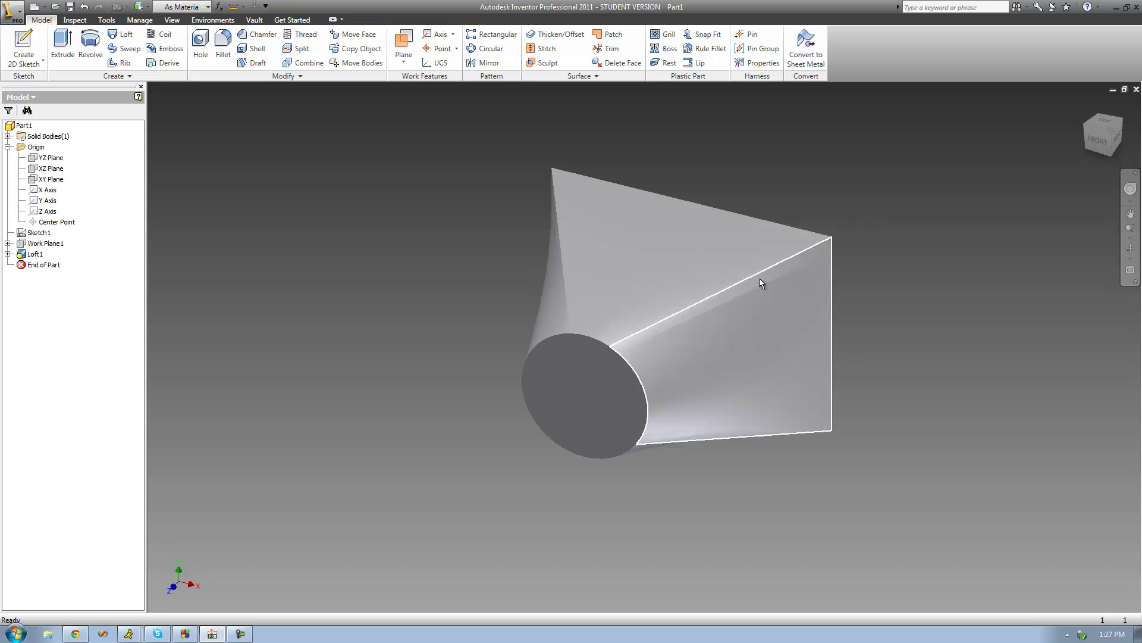
key("ctrl+z")
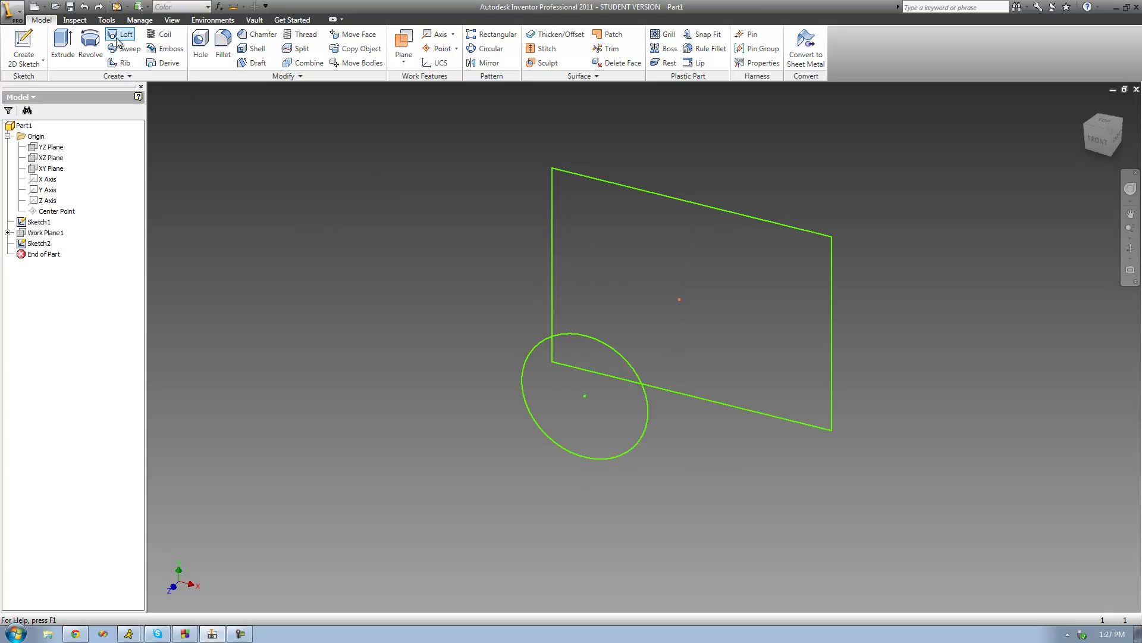
Start a new loft on Sketch1 and Sketch2 with automatic transition mapping unchecked.
left_click(119, 37)
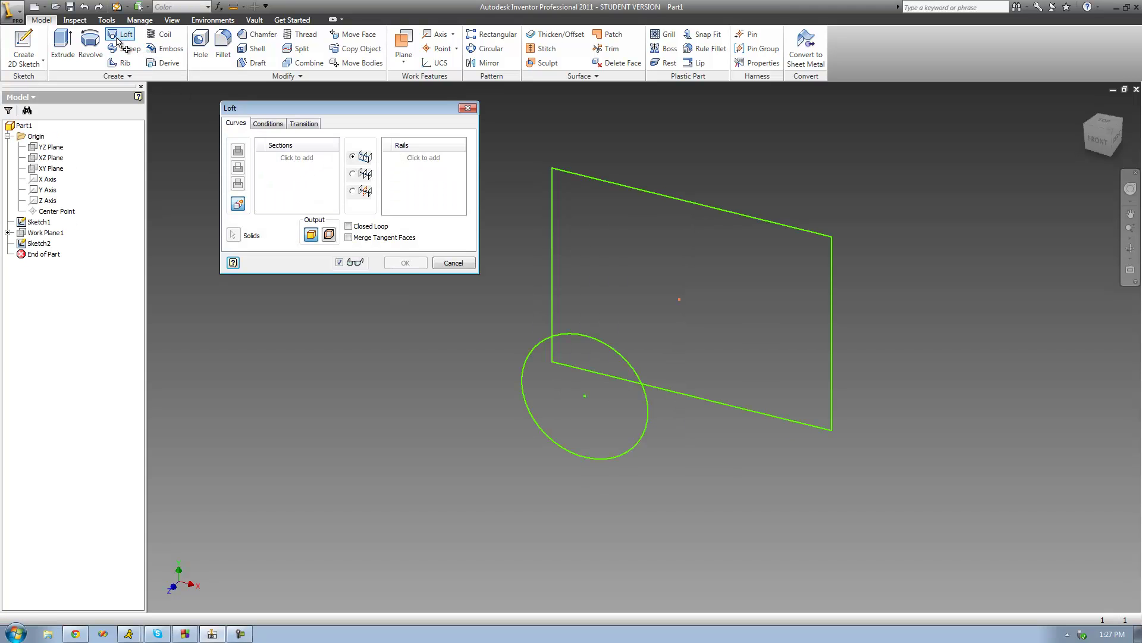
left_click(699, 199)
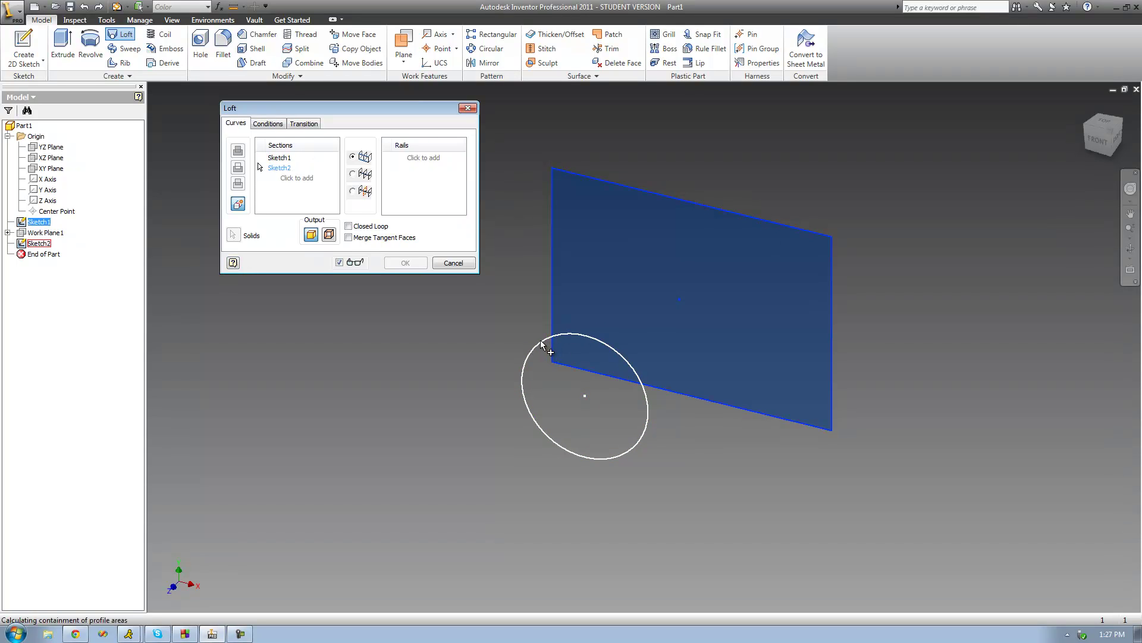
left_click(545, 339)
left_click(303, 126)
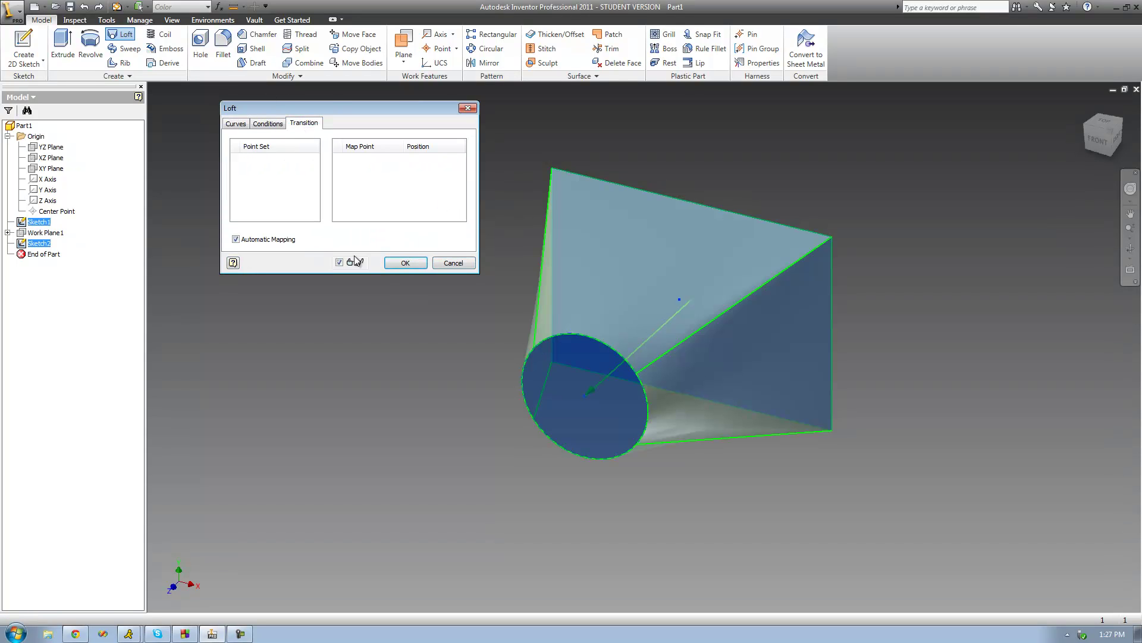
left_click(260, 244)
Add point Set 5 linking the rectangle's top-right corner to the circle, then finish the loft.
key("F4")
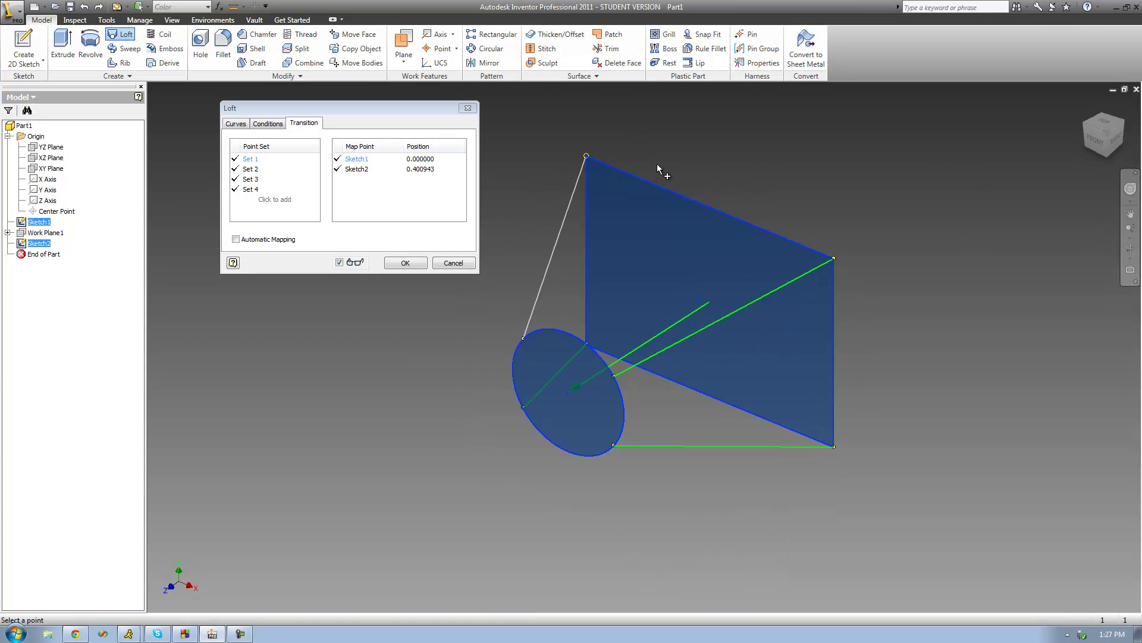
left_click(269, 204)
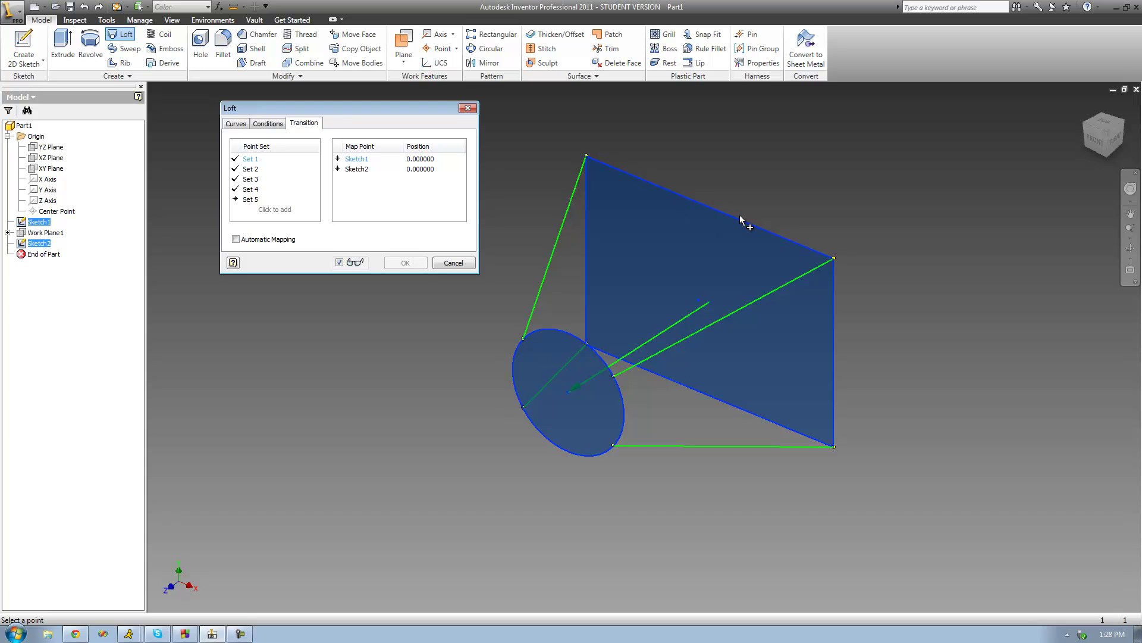
left_click(834, 258)
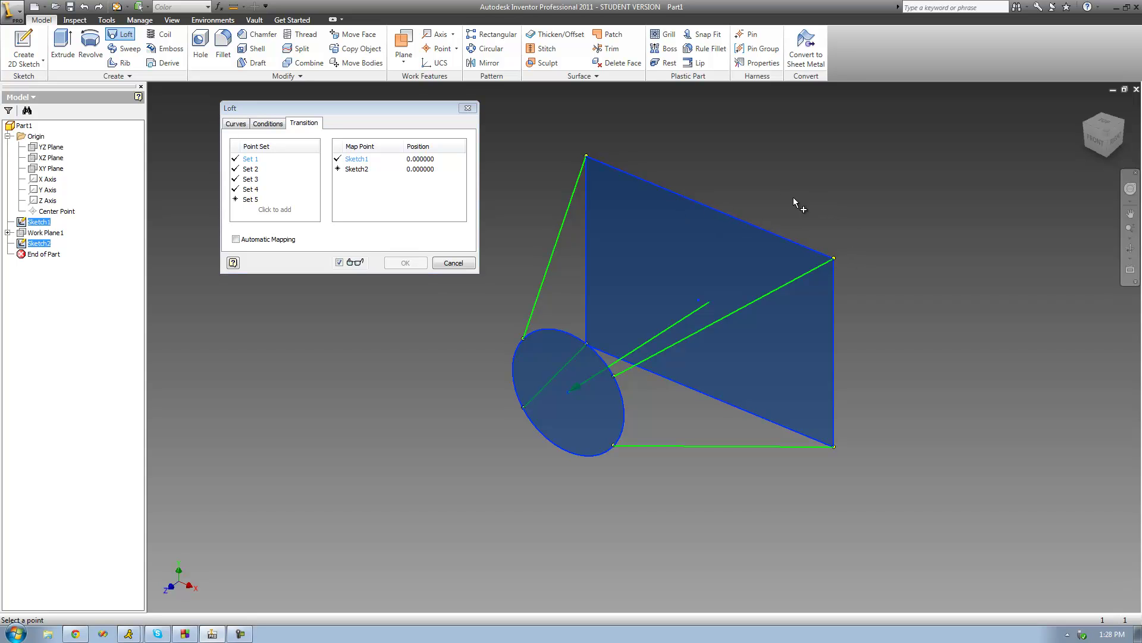
left_click(586, 343)
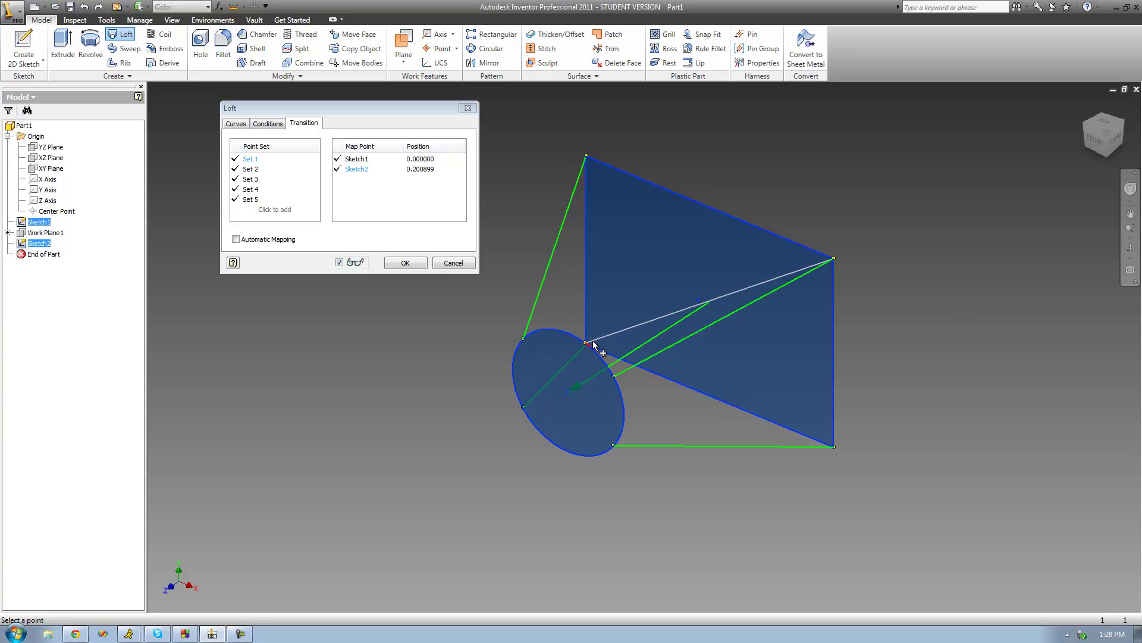
left_click(405, 263)
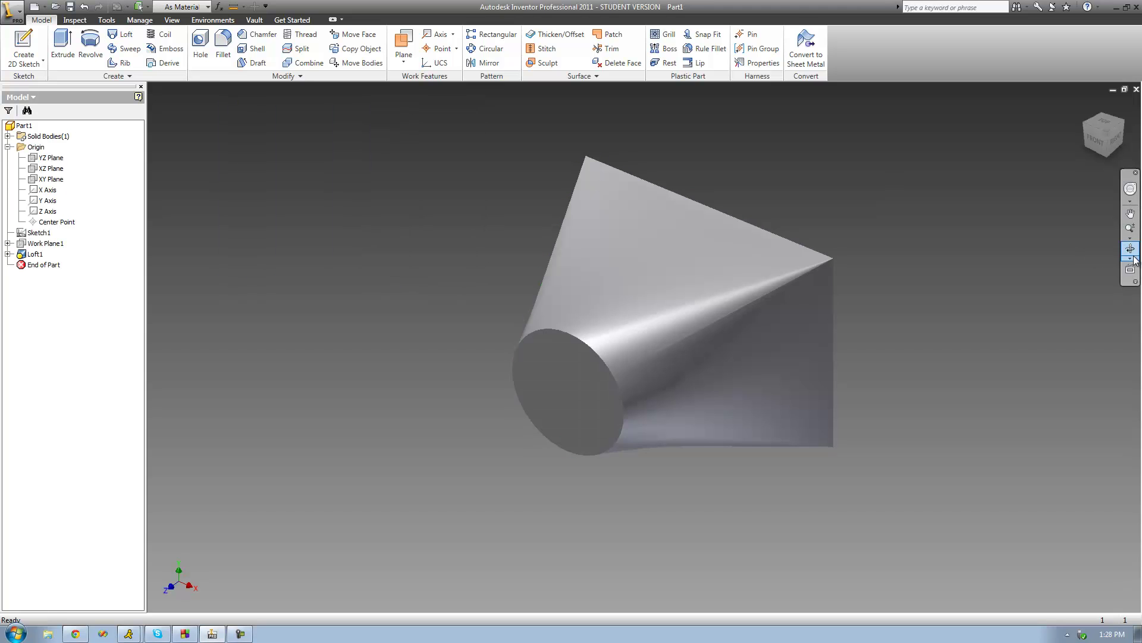
left_click(1132, 255)
left_click_drag(566, 343, 643, 345)
right_click(595, 336)
left_click(602, 339)
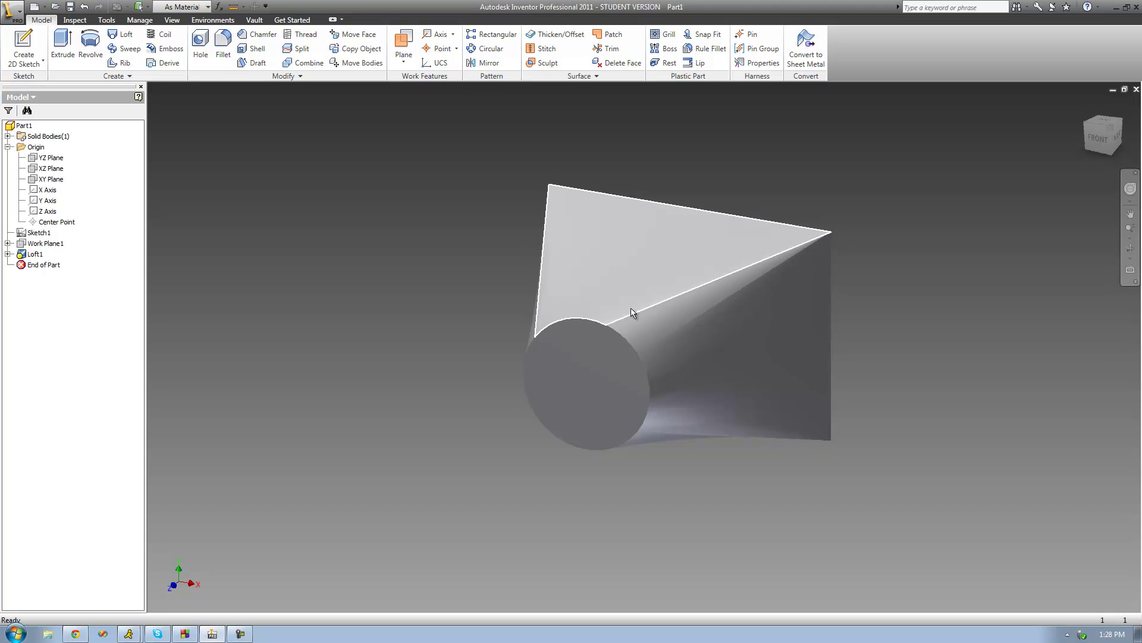
left_click(1131, 249)
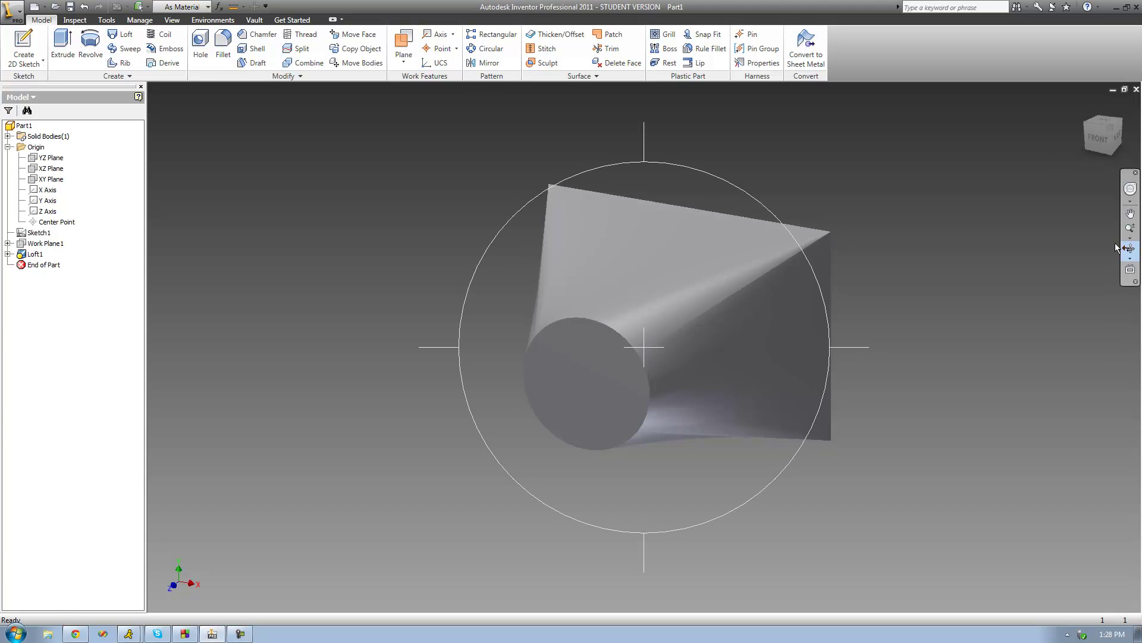
left_click_drag(668, 275, 649, 287)
right_click(649, 287)
left_click(684, 294)
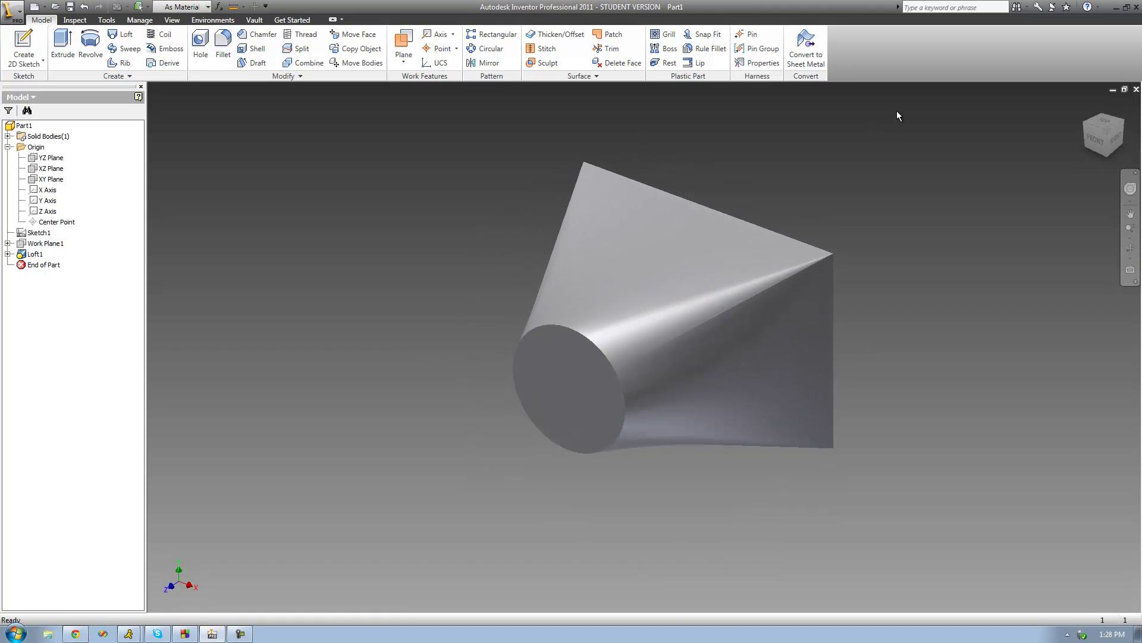